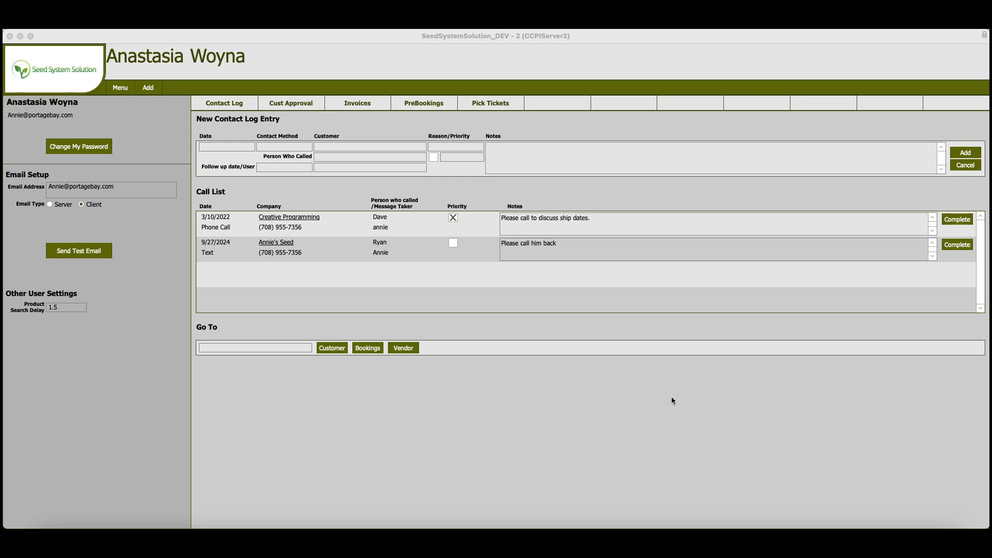
pyautogui.click(149, 89)
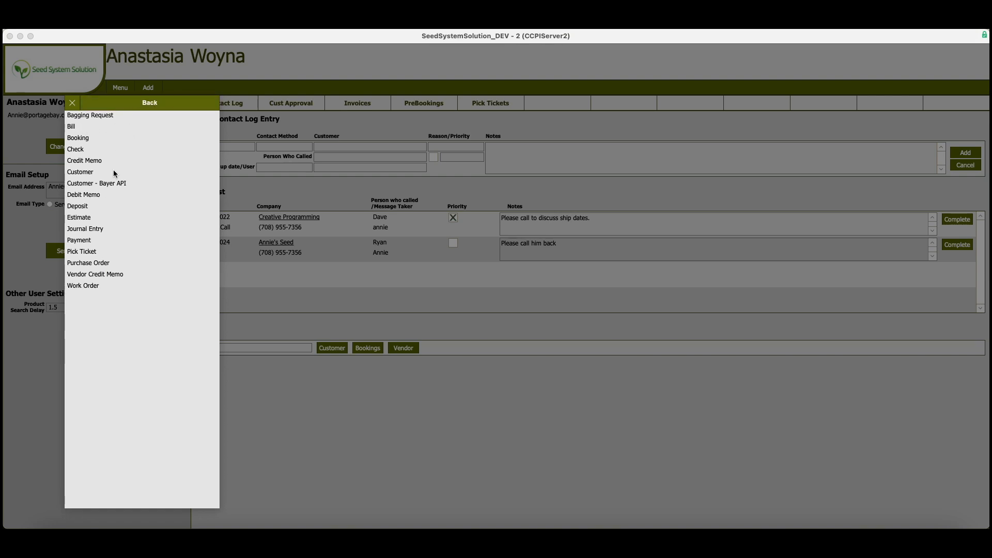
pyautogui.click(161, 106)
pyautogui.click(95, 215)
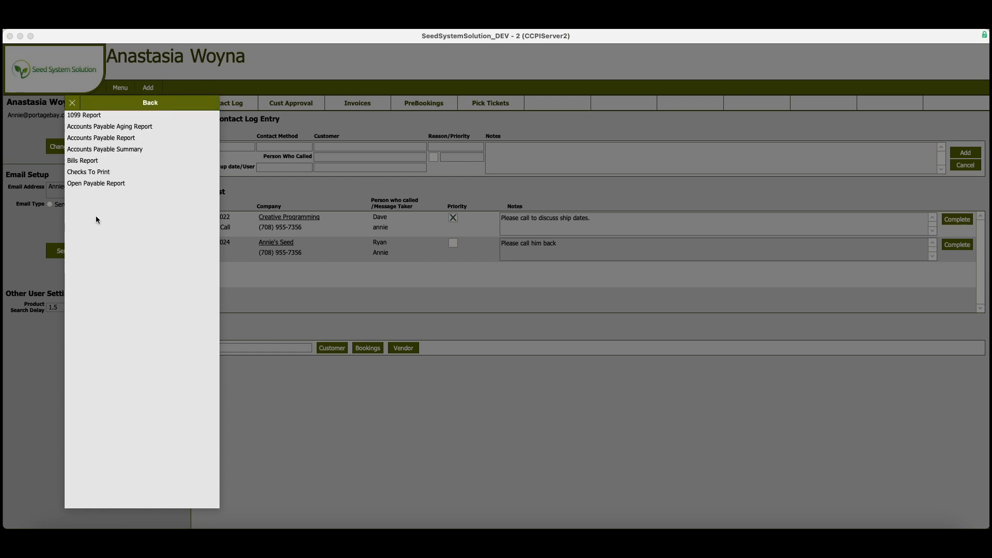
pyautogui.click(160, 104)
pyautogui.click(140, 104)
# List all vendors without search criteria and open the Blonquist Ag vendor record
pyautogui.click(84, 299)
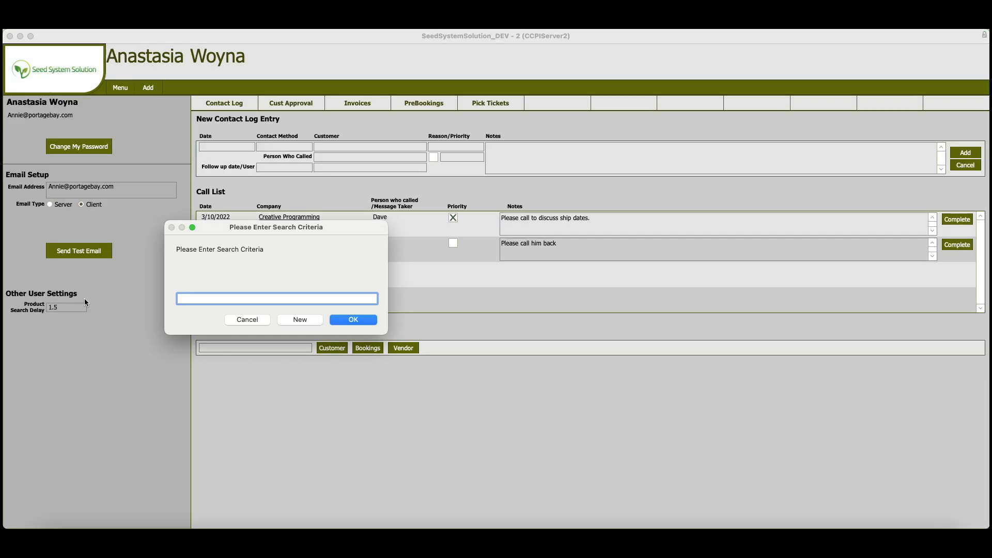
pyautogui.click(354, 320)
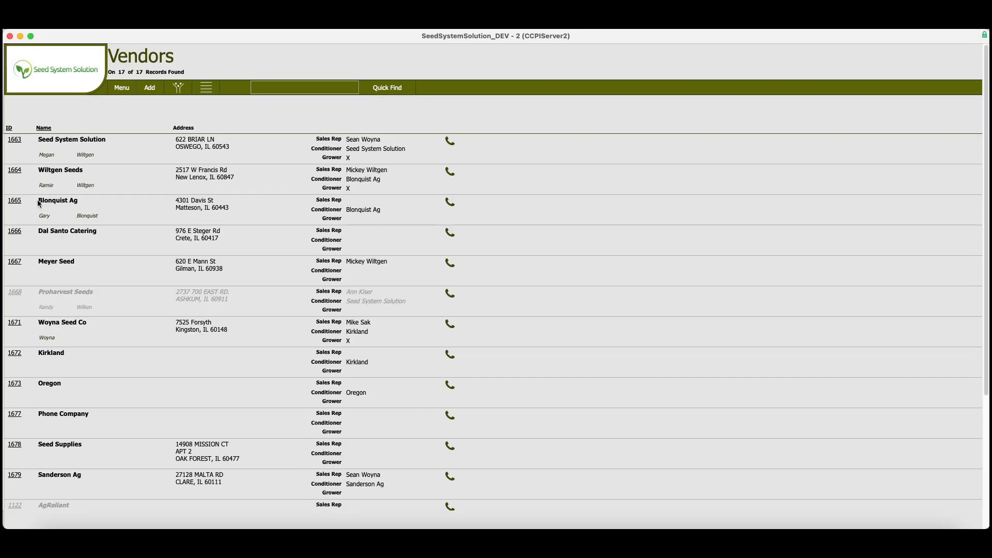
pyautogui.click(15, 202)
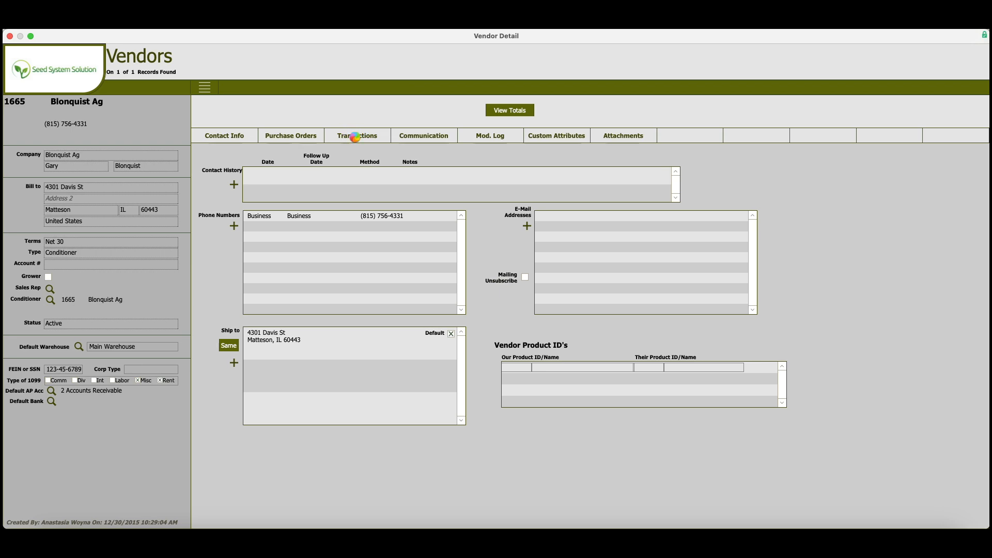
# Show Blonquist Ag's transactions and display the transaction types that can be added there
pyautogui.click(355, 137)
pyautogui.click(317, 138)
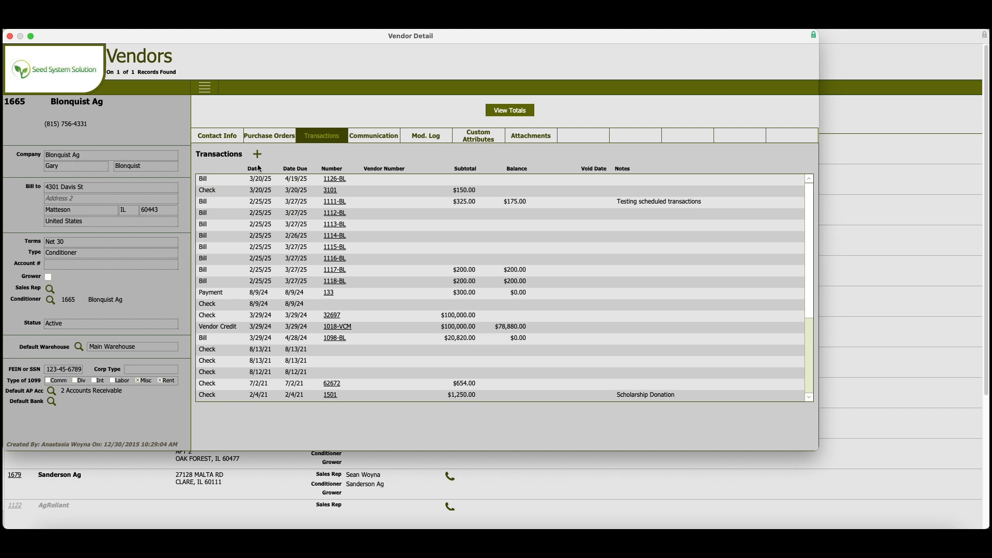
pyautogui.click(258, 155)
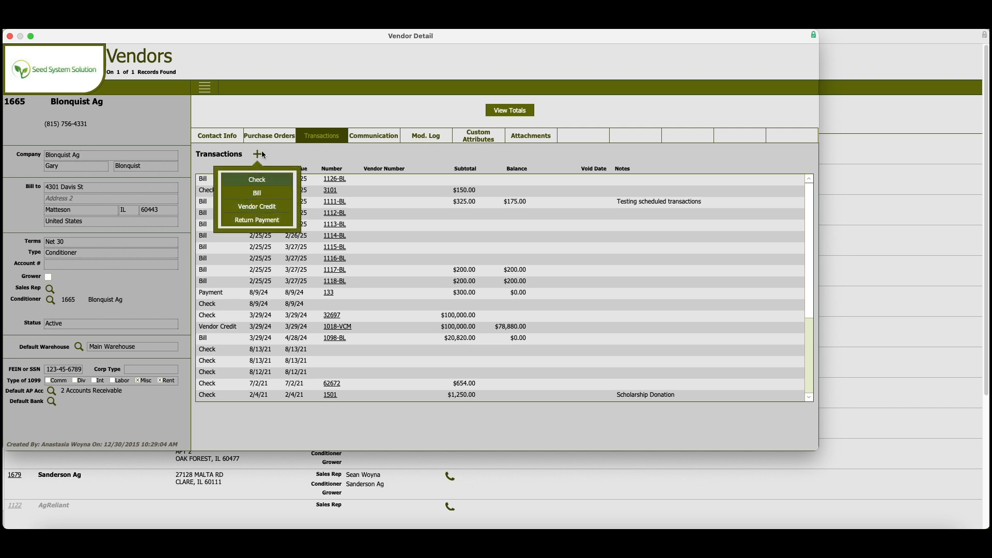
# Move the vendor windows aside and bring the Account Payable Report window forward
pyautogui.click(292, 30)
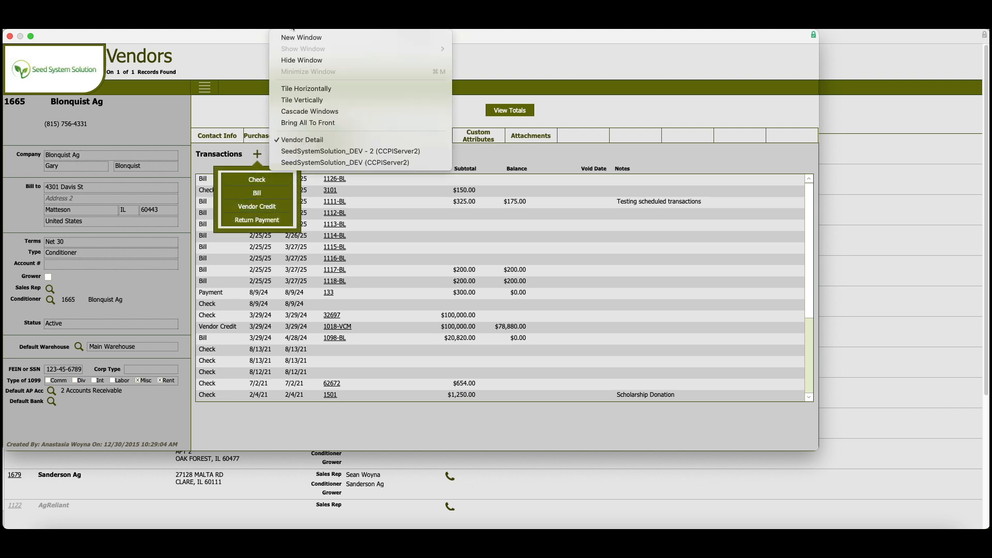
pyautogui.click(238, 122)
pyautogui.click(304, 28)
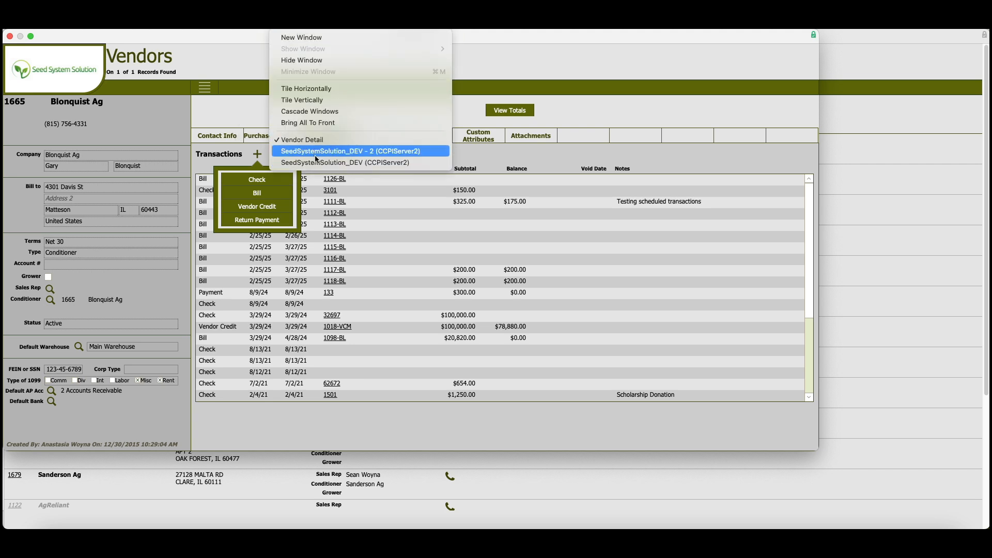
pyautogui.click(314, 154)
pyautogui.moveTo(276, 35); pyautogui.dragTo(277, 98)
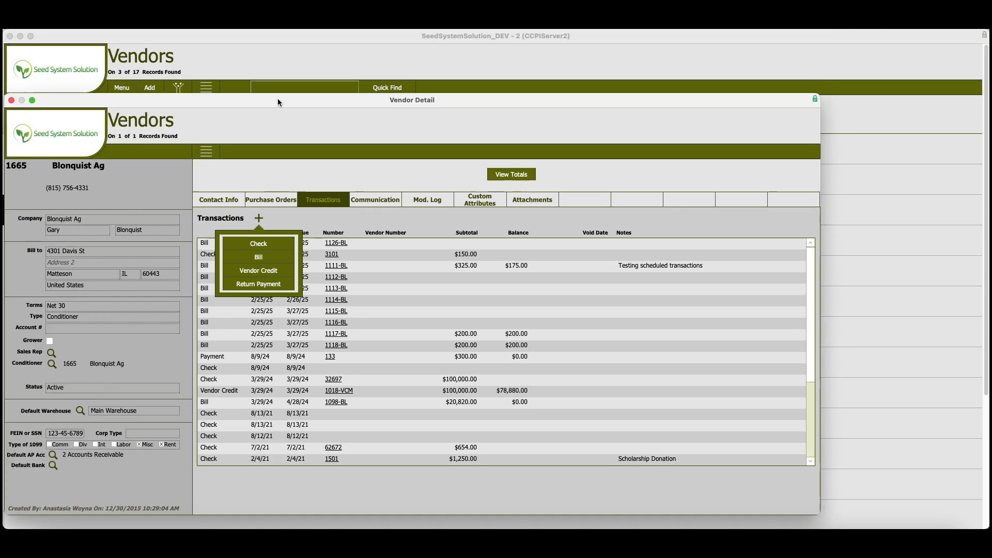
pyautogui.moveTo(264, 34); pyautogui.dragTo(266, 122)
pyautogui.click(260, 41)
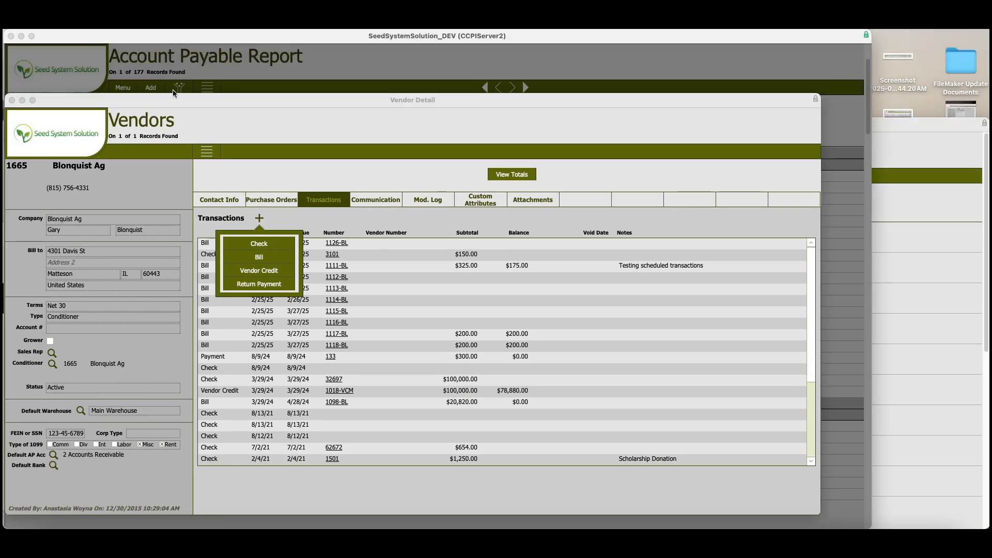
# Leave the main menu and add a new bill for Blonquist Ag from its group in the Account Payable Report
pyautogui.click(77, 139)
pyautogui.click(77, 140)
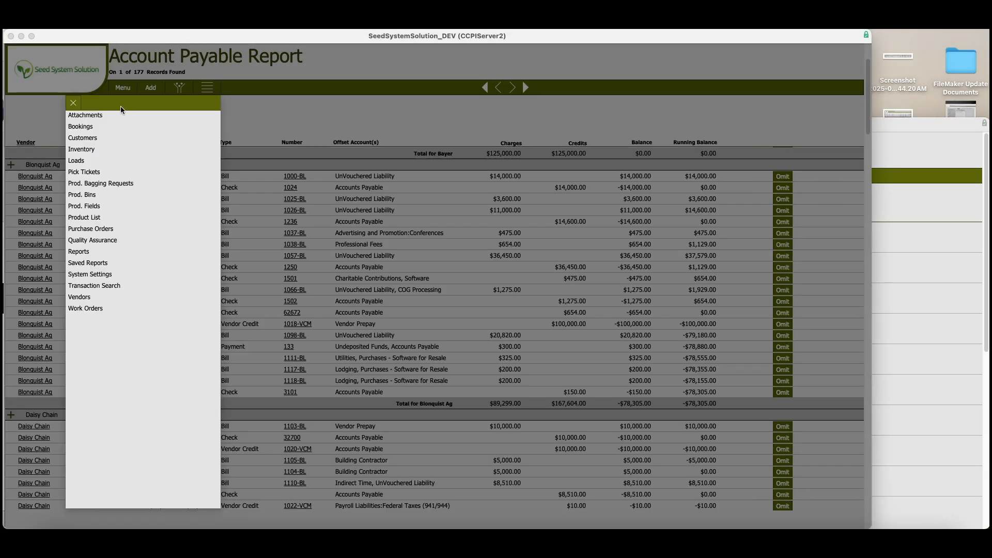
pyautogui.click(73, 103)
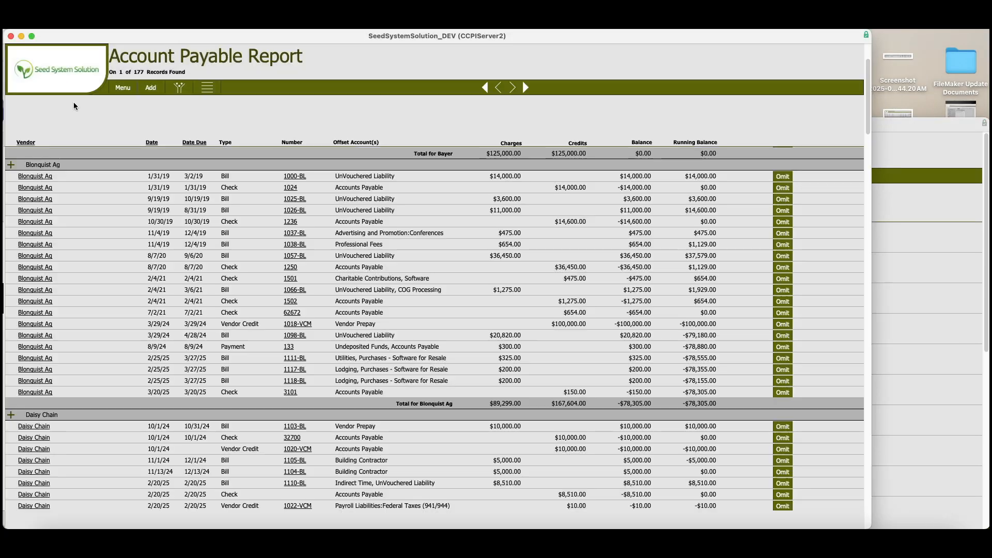
pyautogui.click(11, 165)
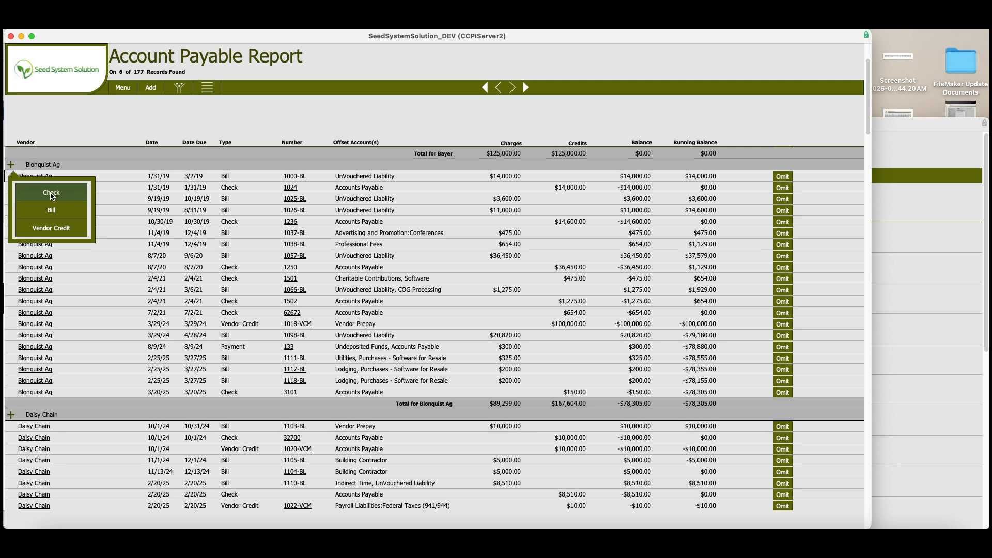
pyautogui.click(81, 211)
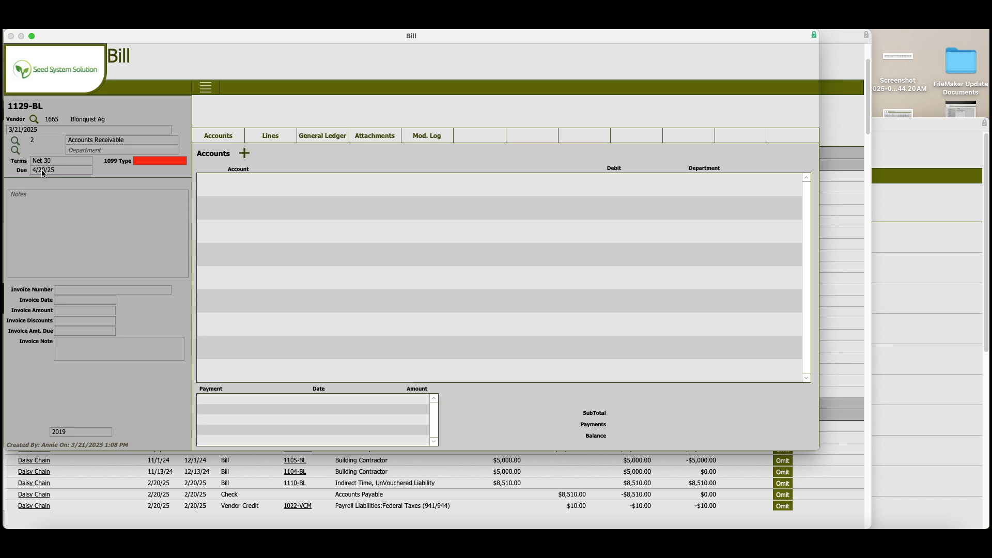
# Check the new bill's due date and its available 1099 type choices without selecting one
pyautogui.click(55, 171)
pyautogui.click(105, 169)
pyautogui.click(159, 163)
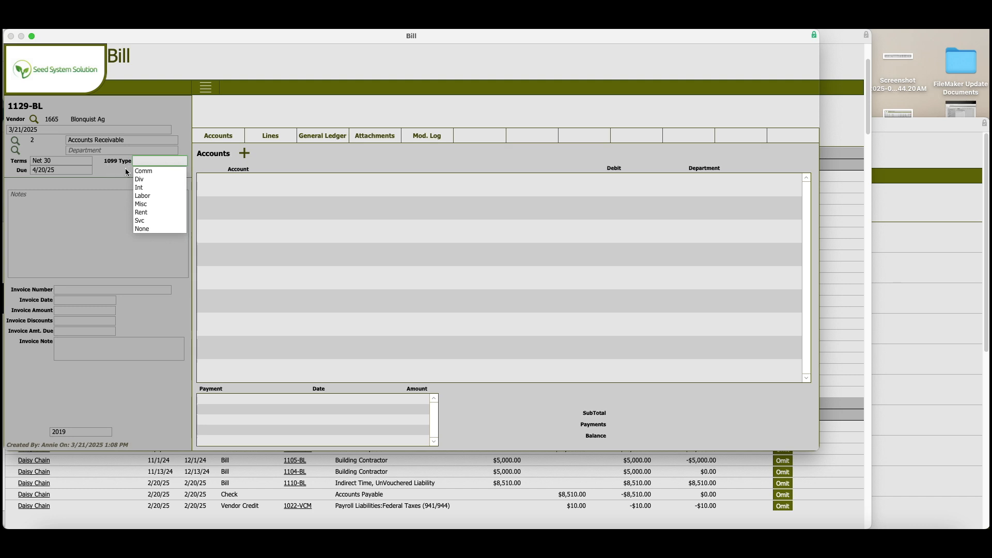
pyautogui.click(119, 171)
pyautogui.click(112, 169)
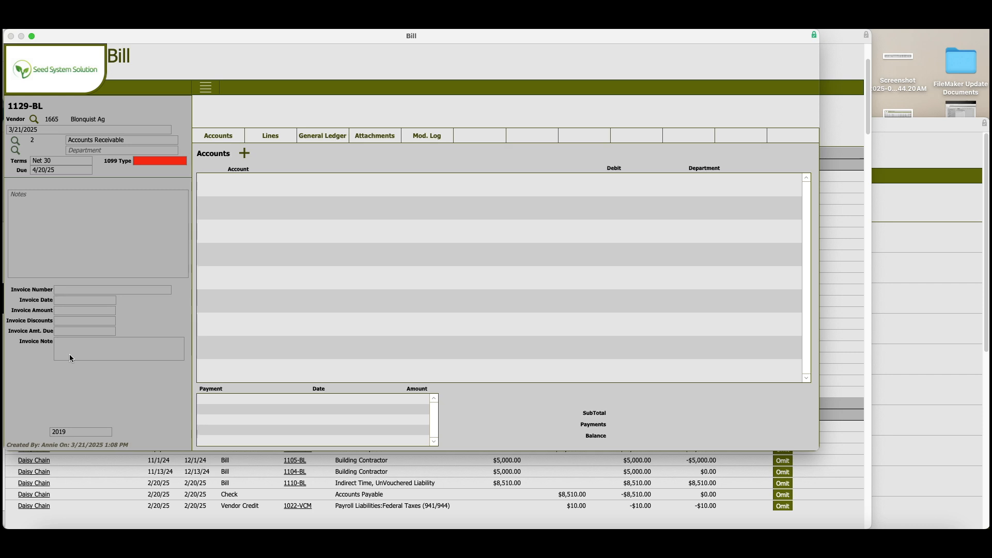
# Add an account line to the bill for Meals and Entertainment with a debit of 100, save it and select the line
pyautogui.click(245, 156)
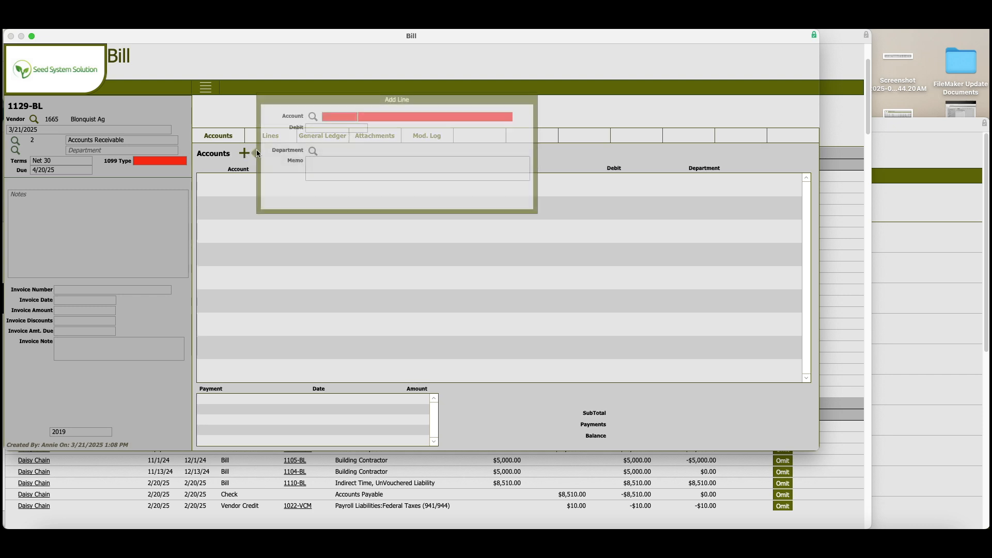
pyautogui.click(312, 117)
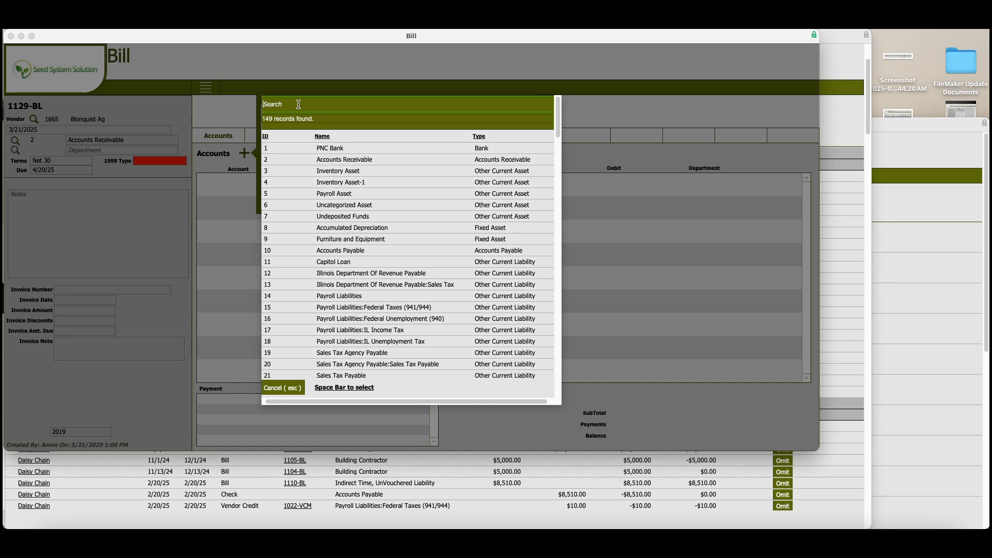
pyautogui.write('expen')
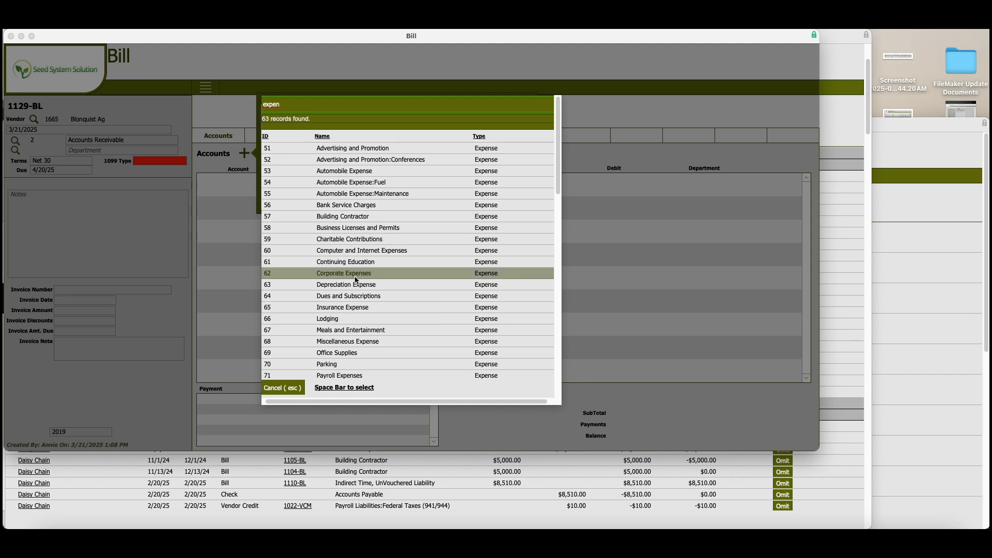
pyautogui.click(345, 332)
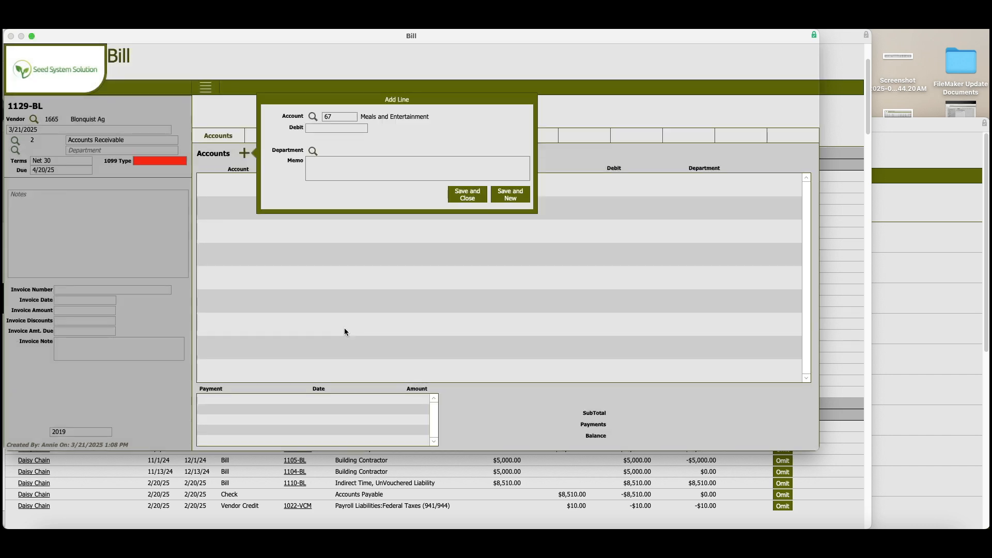
pyautogui.click(325, 130)
pyautogui.write('100')
pyautogui.click(467, 196)
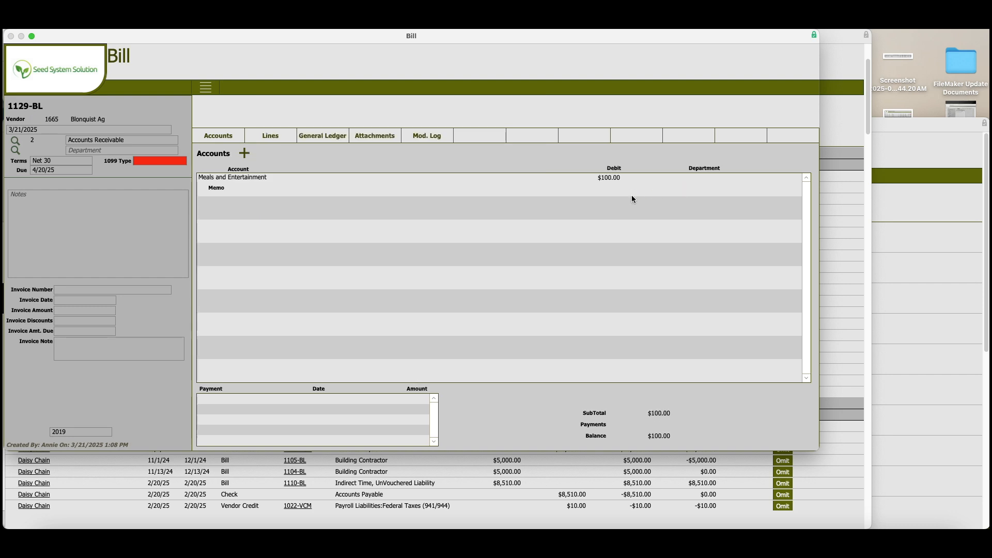
pyautogui.click(664, 187)
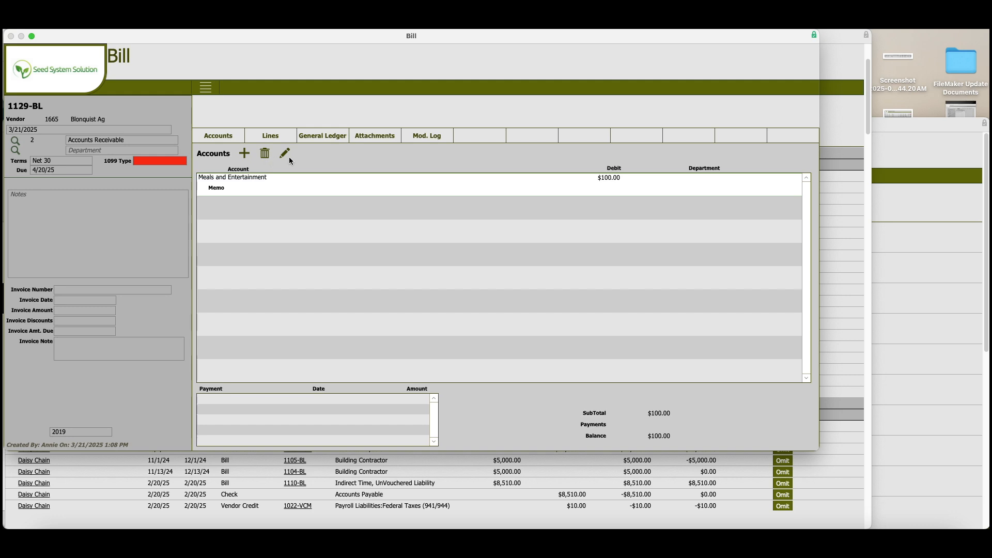
# Start a new item line on the bill and choose the Premium Checkoff production product
pyautogui.click(269, 139)
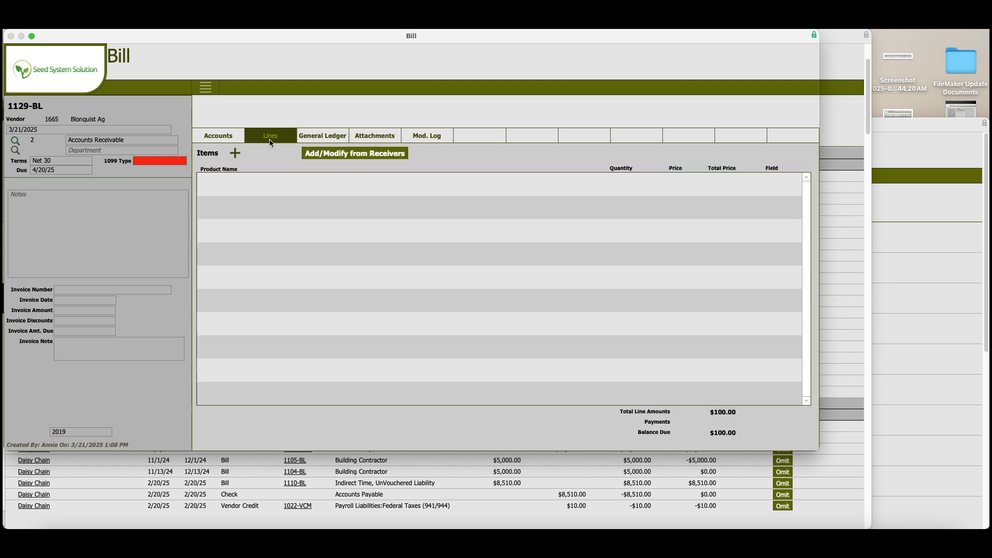
pyautogui.click(235, 153)
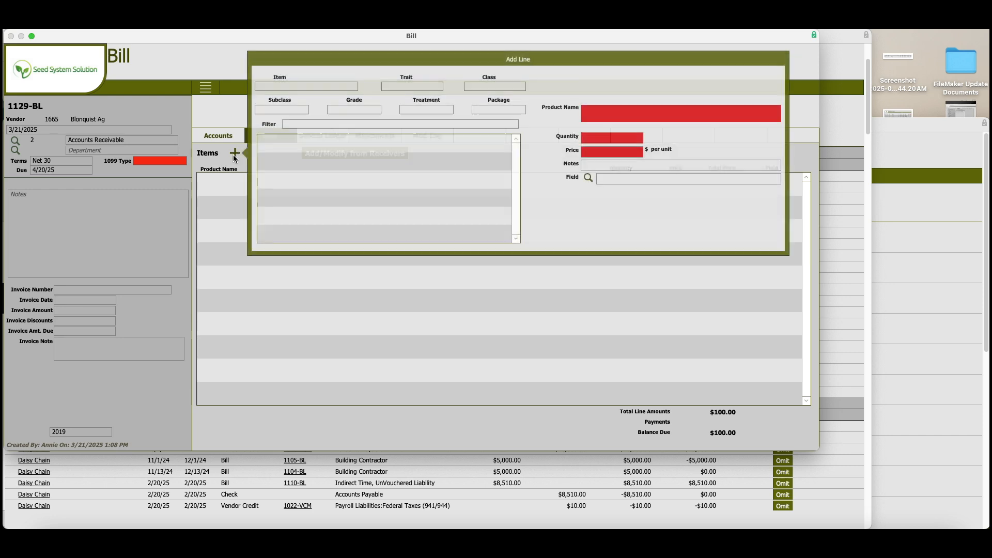
pyautogui.click(297, 85)
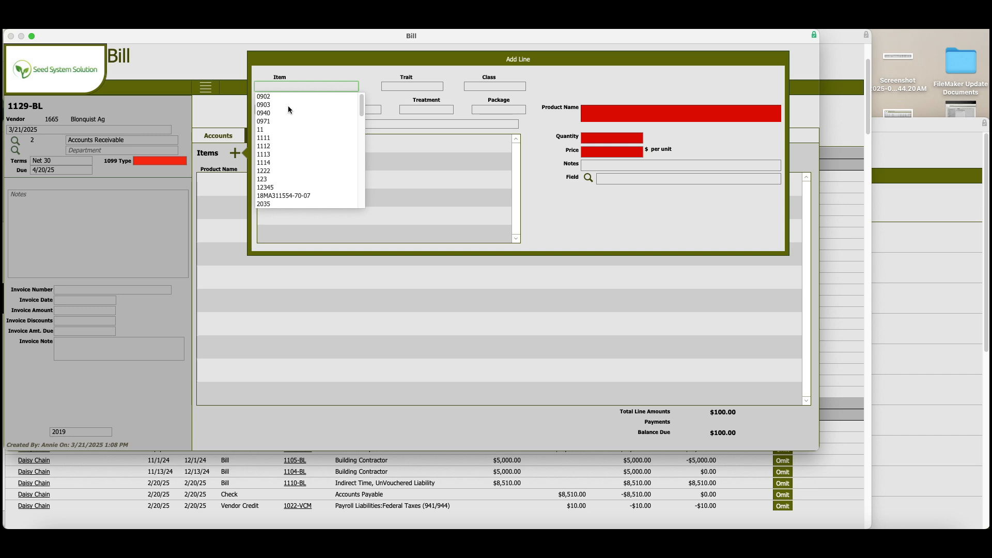
pyautogui.write('pr')
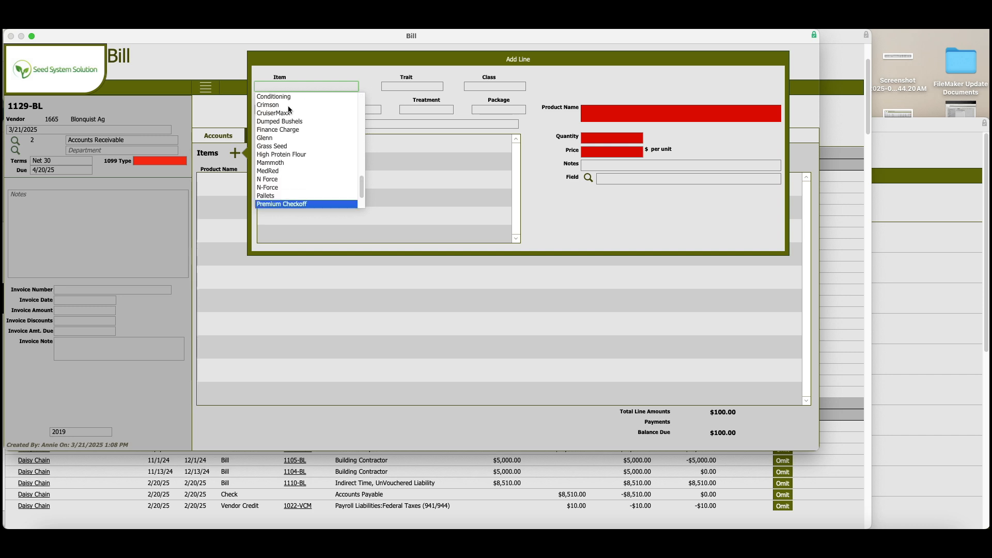
pyautogui.click(295, 205)
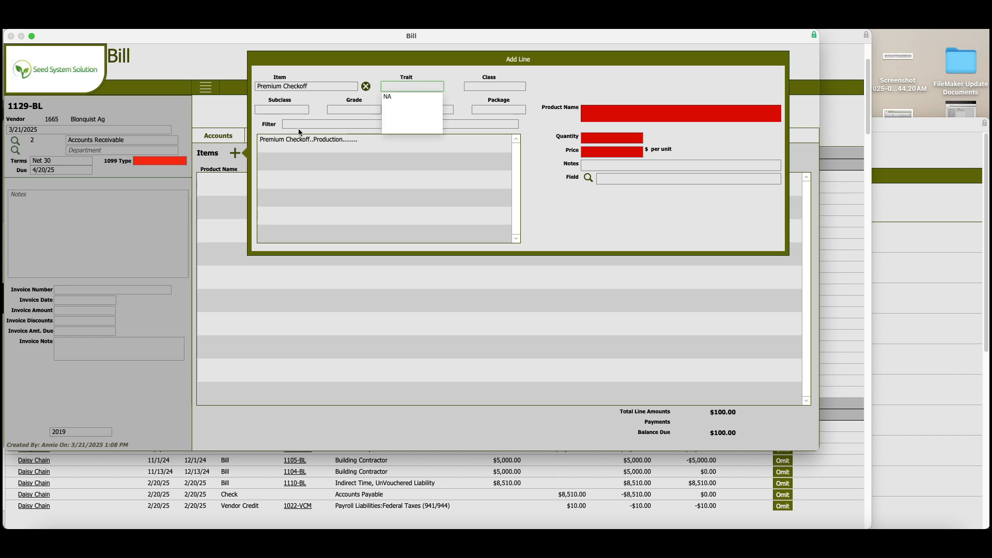
pyautogui.click(296, 145)
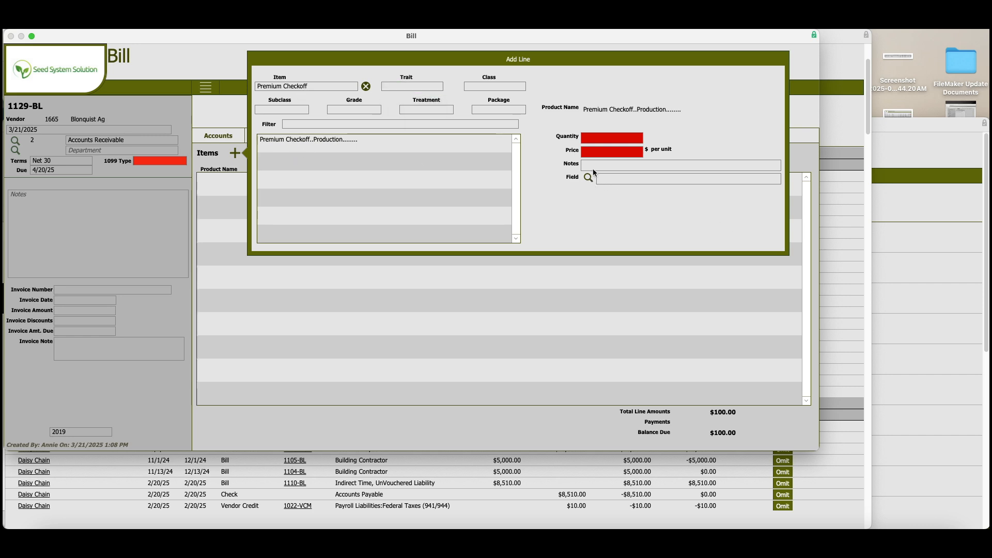
# Set the item line's quantity to 100 and price to 1.00 per unit, leave the field unassigned, save and select the line
pyautogui.click(594, 138)
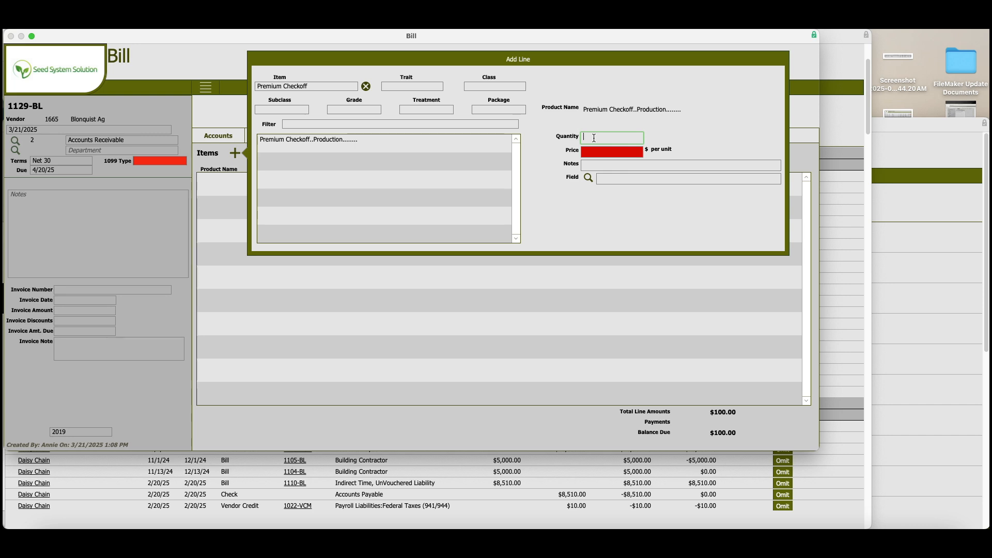
pyautogui.write('100')
pyautogui.click(598, 151)
pyautogui.write('1.00')
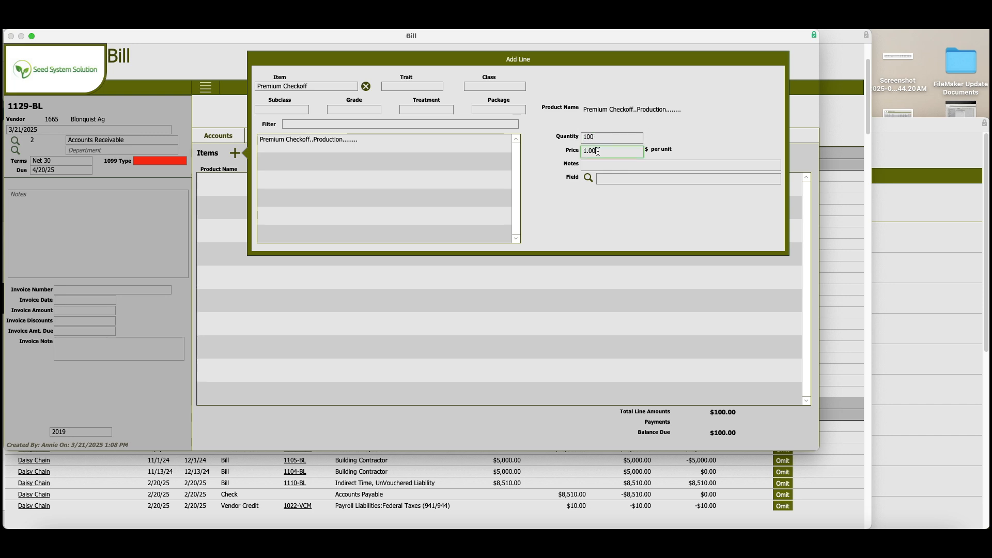
pyautogui.click(589, 178)
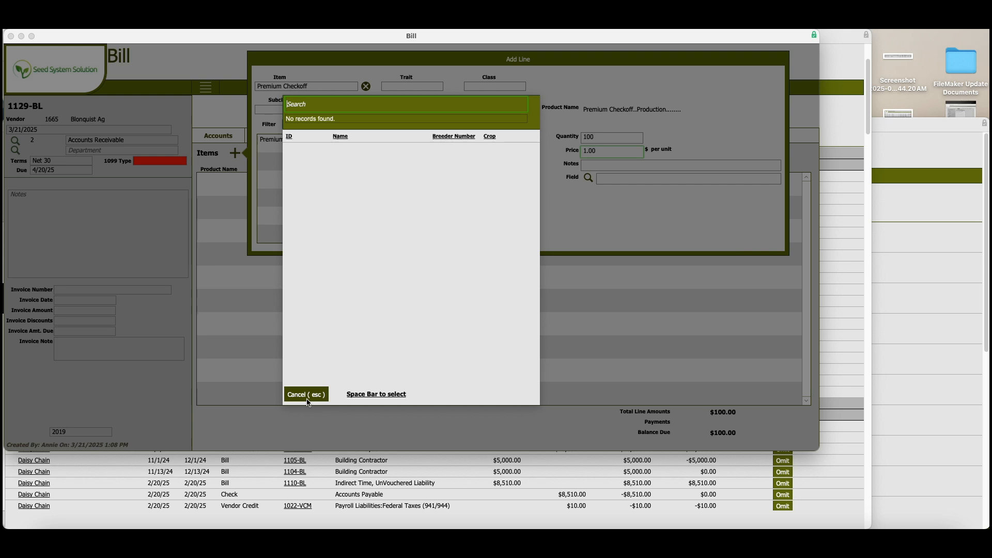
pyautogui.press('Escape')
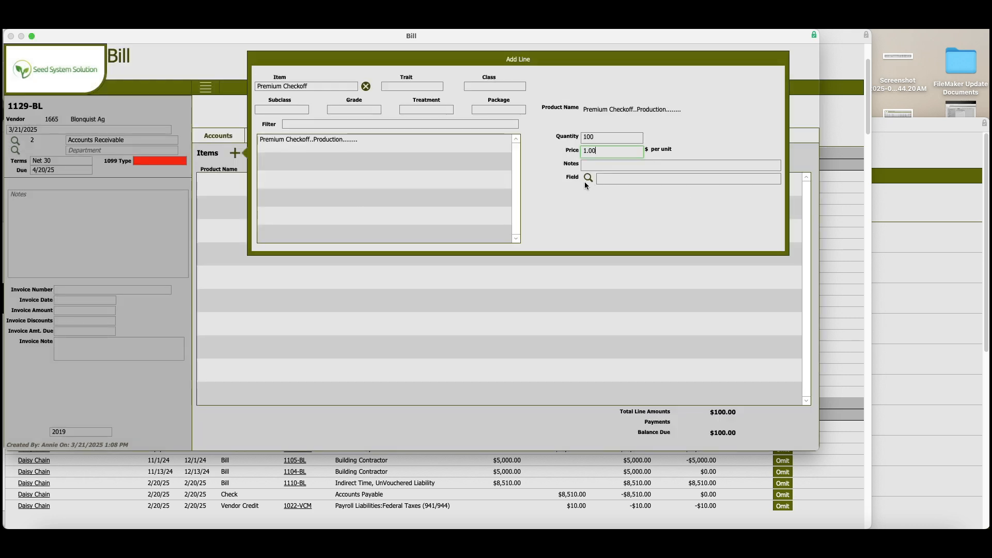
pyautogui.click(581, 209)
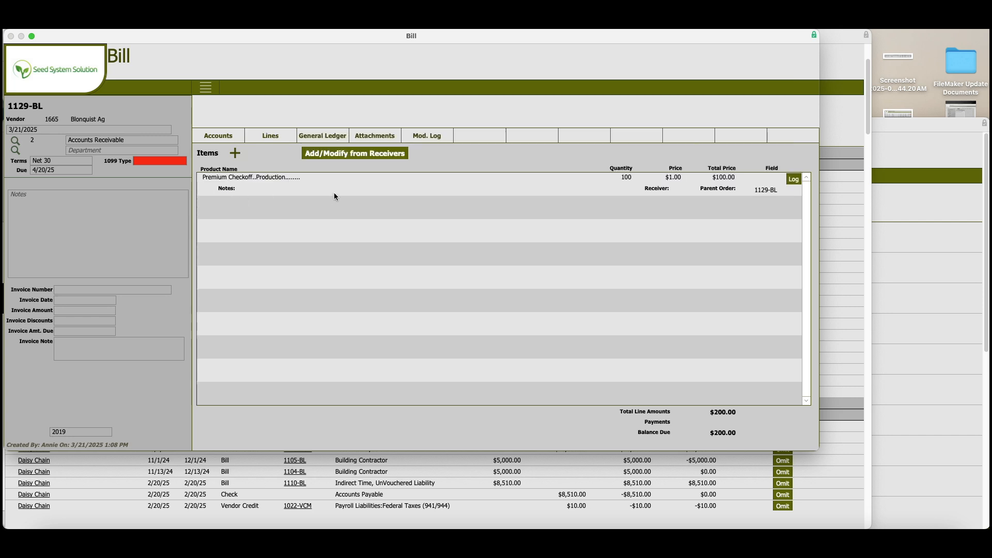
pyautogui.click(331, 190)
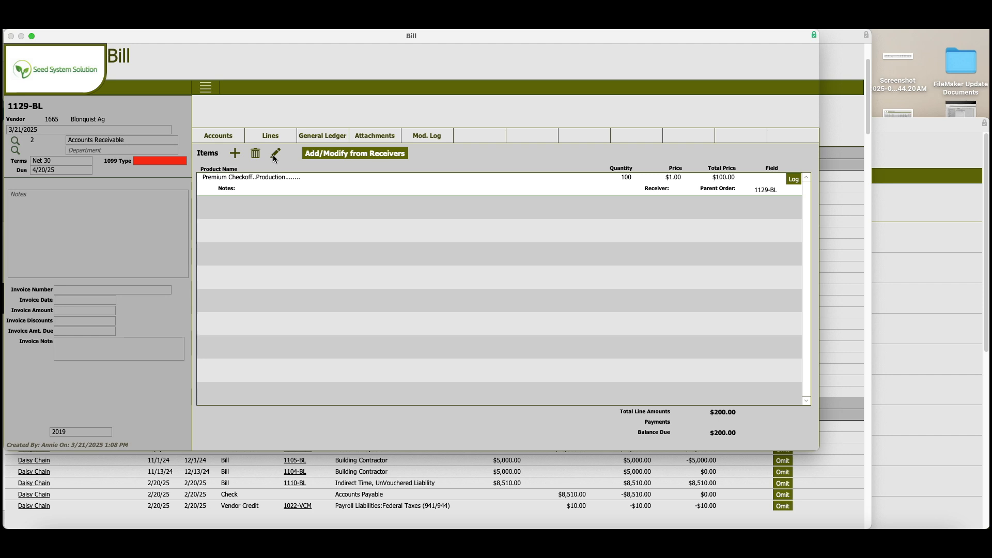
# Add the received DuraCade 5122 corn from lot 123Test to the bill, splitting it to a billed quantity of 250, and return to the bill
pyautogui.click(330, 207)
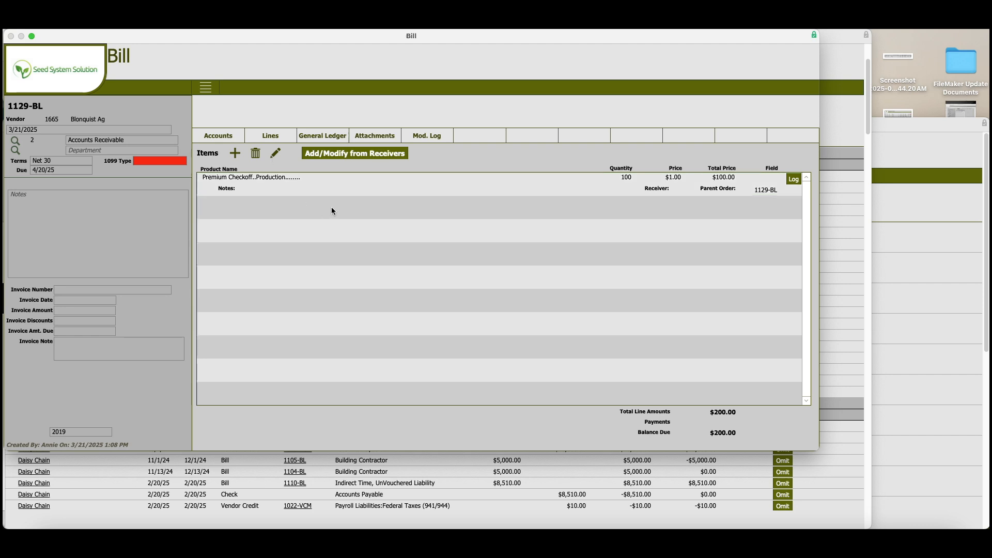
pyautogui.click(368, 156)
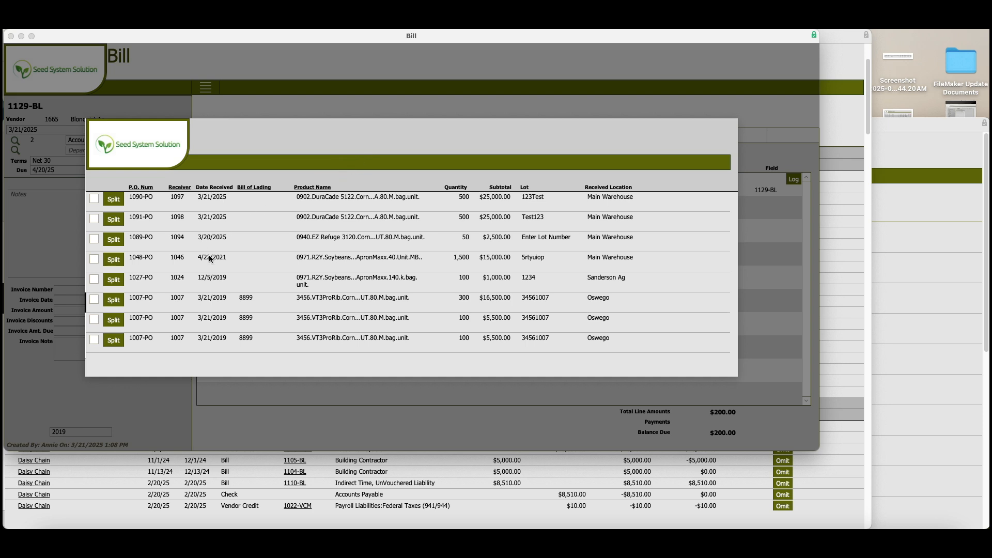
pyautogui.click(114, 200)
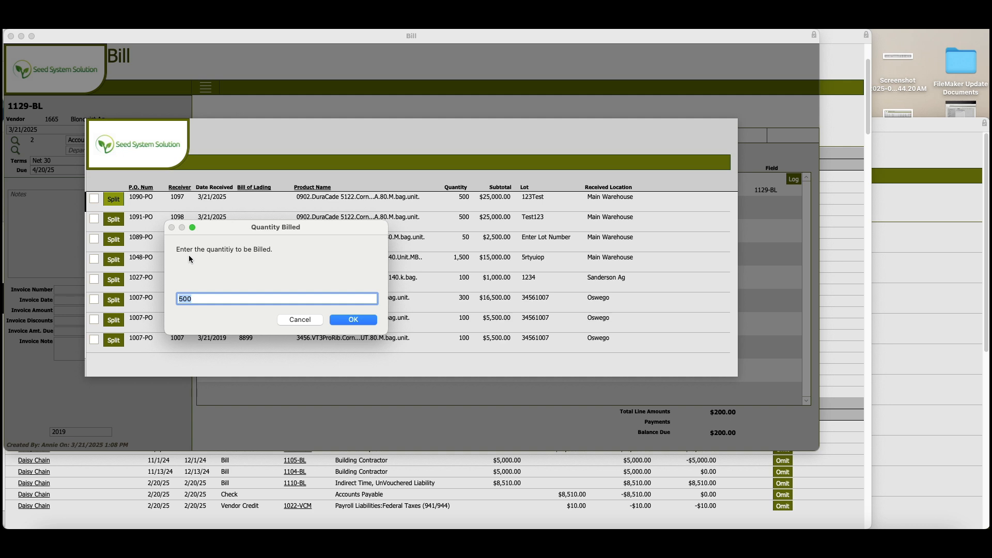
pyautogui.write('250')
pyautogui.click(353, 320)
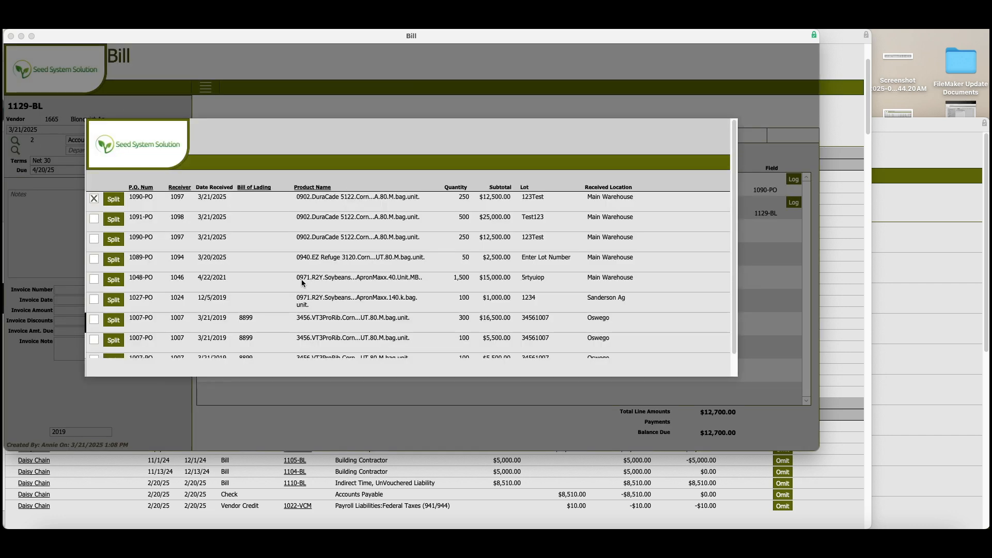
pyautogui.scroll(-2, 296, 312)
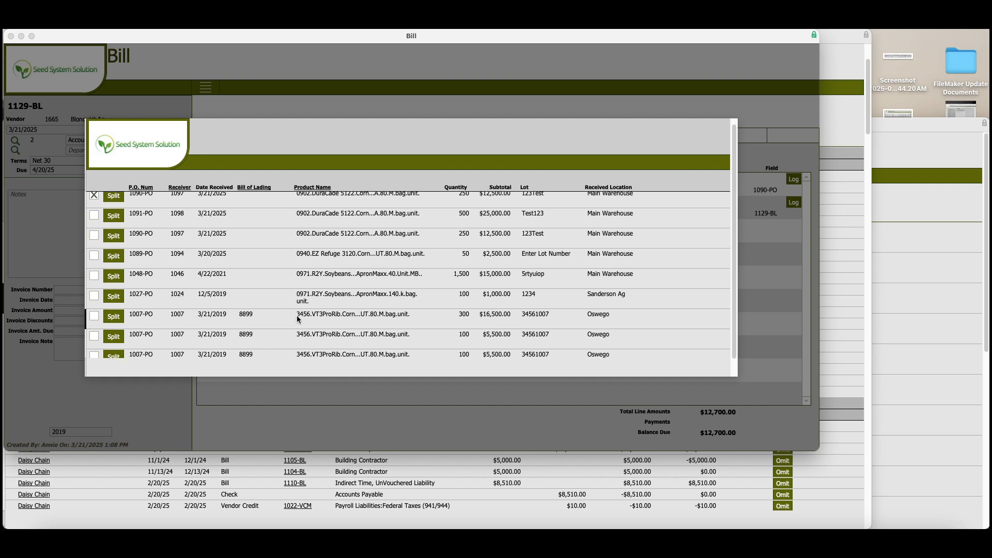
pyautogui.scroll(2, 296, 316)
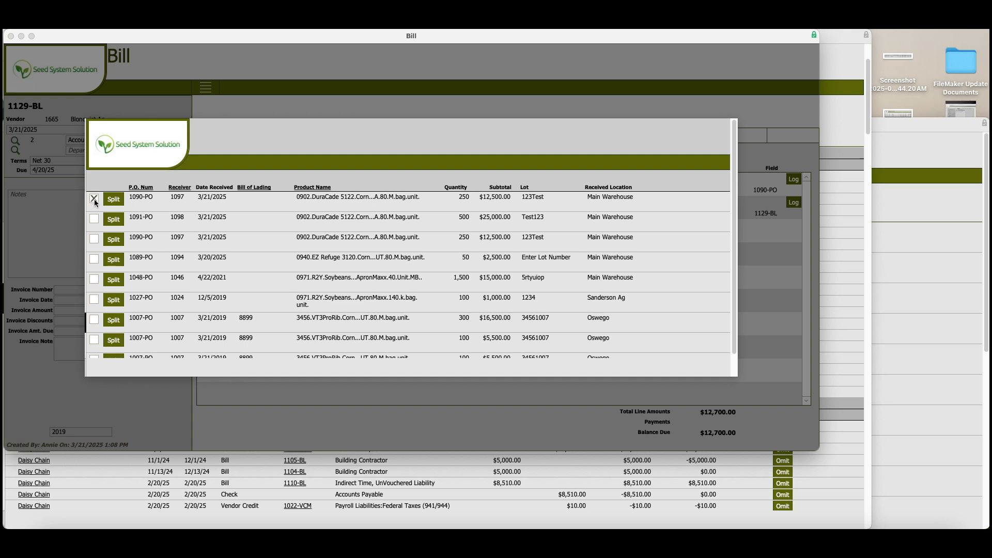
pyautogui.click(154, 148)
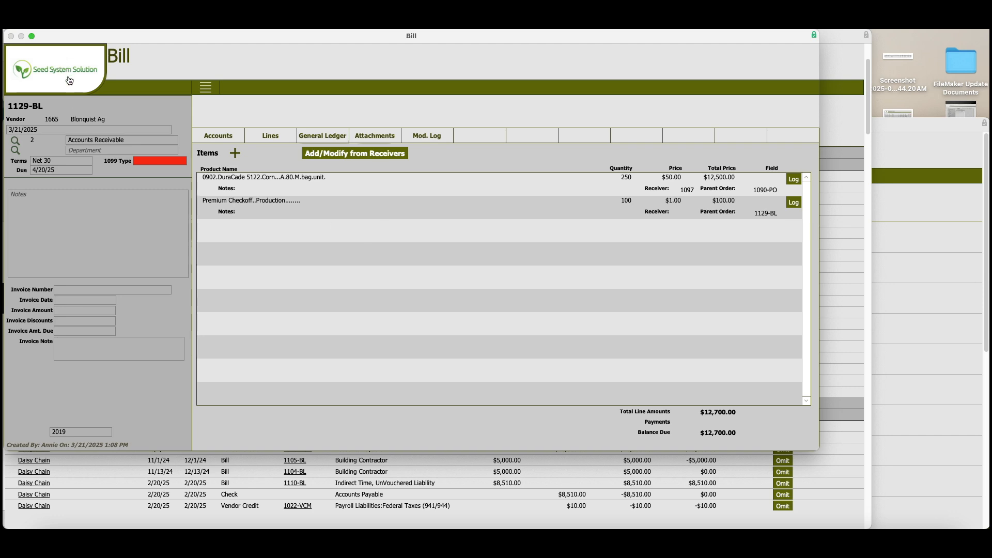
# Open the available actions for the bill
pyautogui.click(206, 87)
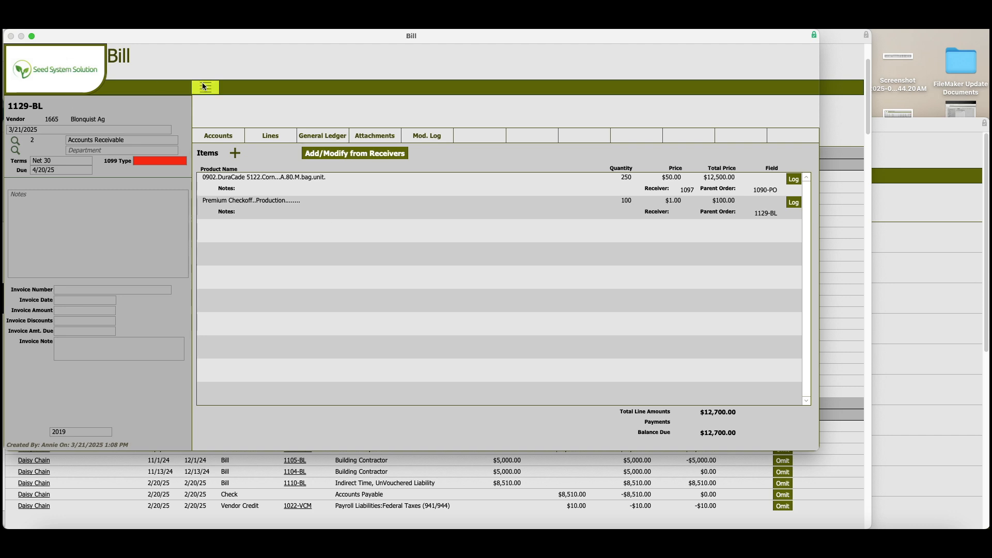